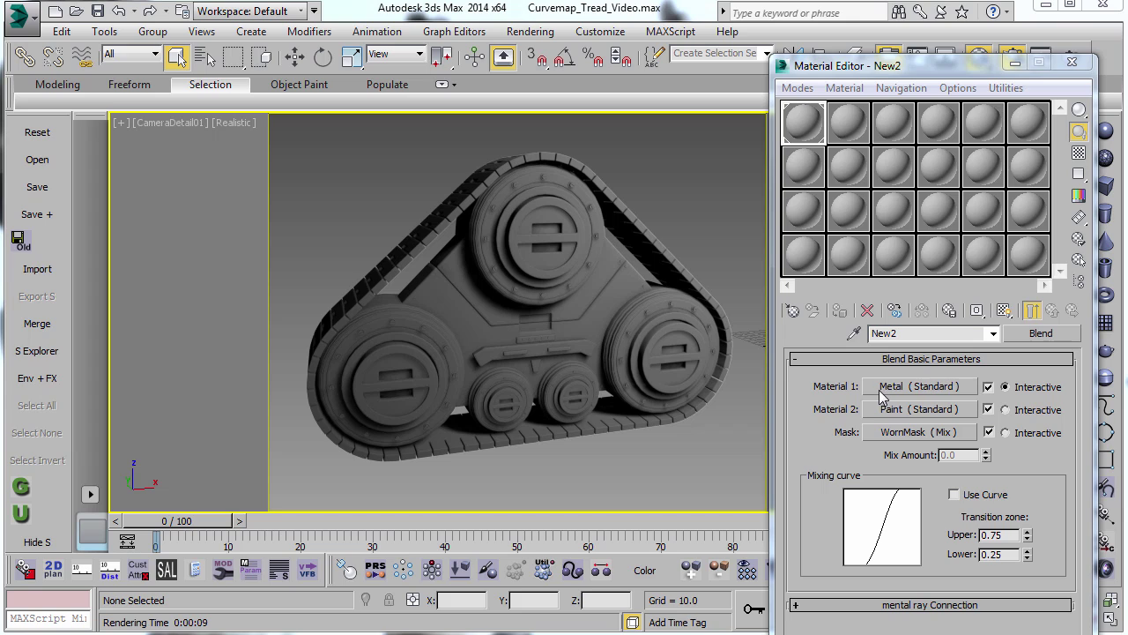
Step: Examine the New2 material's WornMask mix map and the CurveNoise settings in its Color #1 slot
{"action": "left_click", "coordinate": [917, 432]}
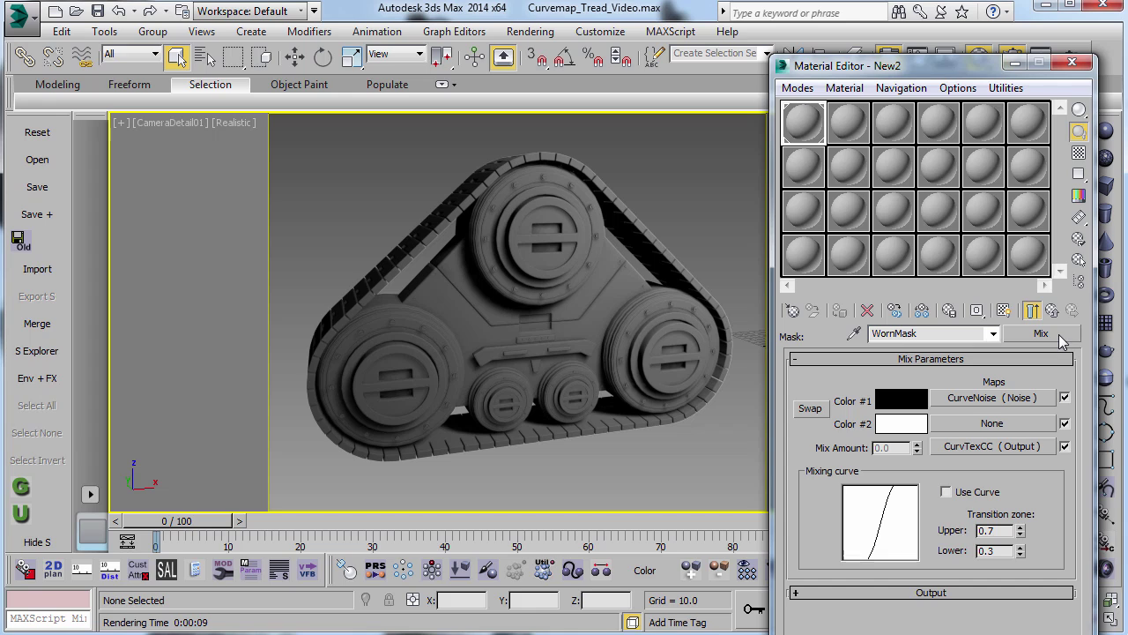
{"action": "left_click", "coordinate": [1011, 402]}
{"action": "left_click_drag", "start_coordinate": [972, 72], "coordinate": [955, 22]}
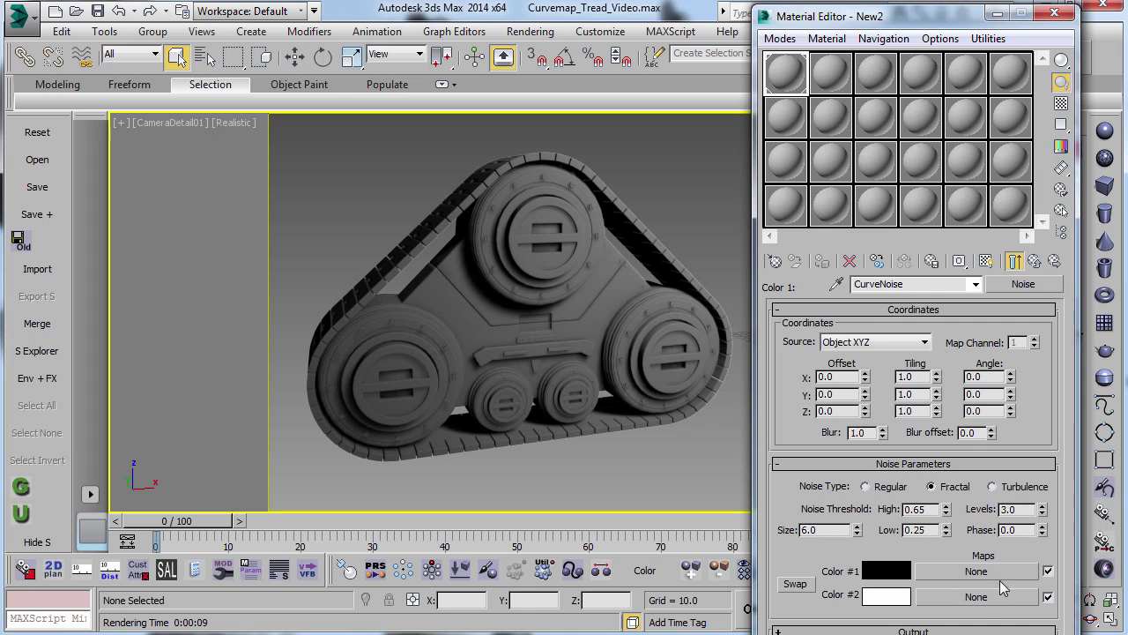
{"action": "left_click", "coordinate": [1034, 261]}
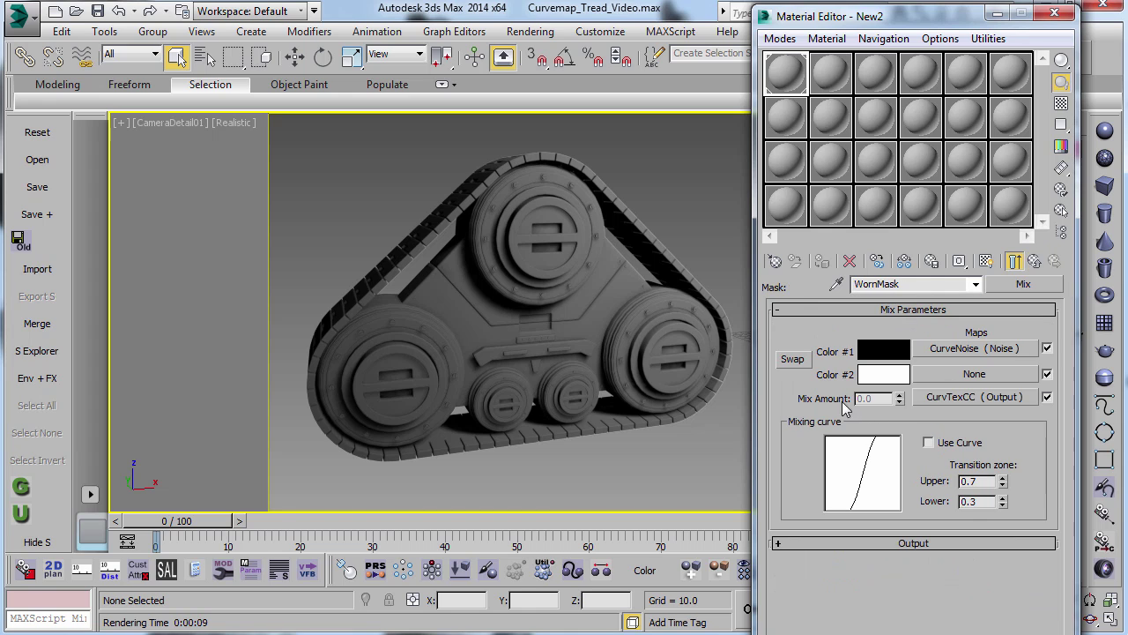
Step: Examine WornMask's CurvTexCC output map, including its CurvTex vertex color source and its color map curve
{"action": "left_click", "coordinate": [993, 398]}
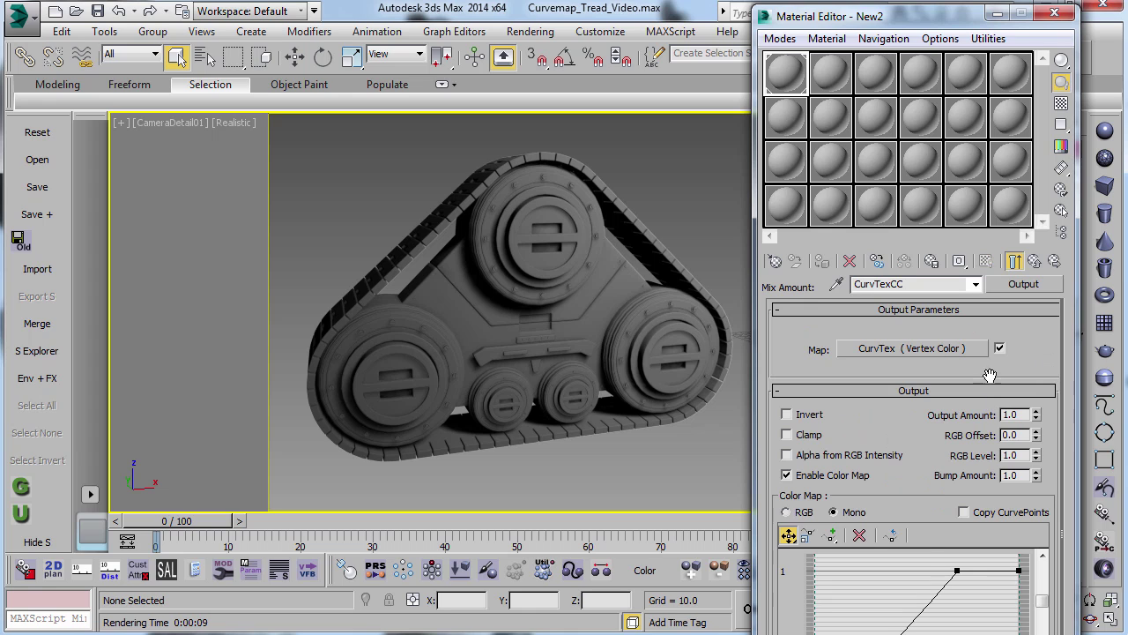
{"action": "left_click", "coordinate": [941, 351]}
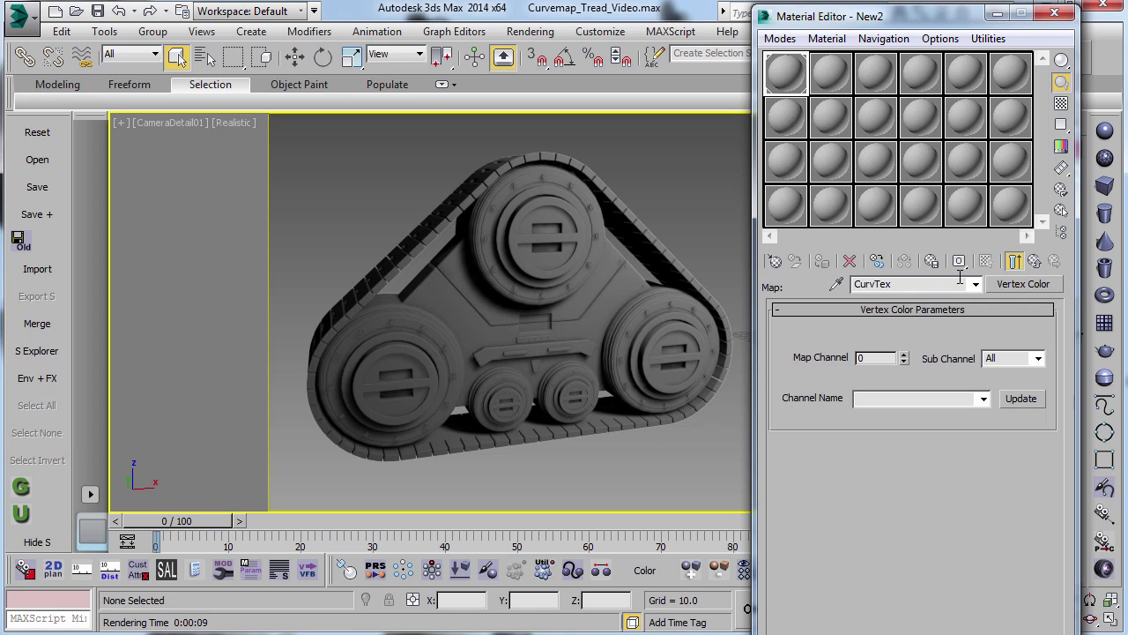
{"action": "left_click", "coordinate": [1034, 261]}
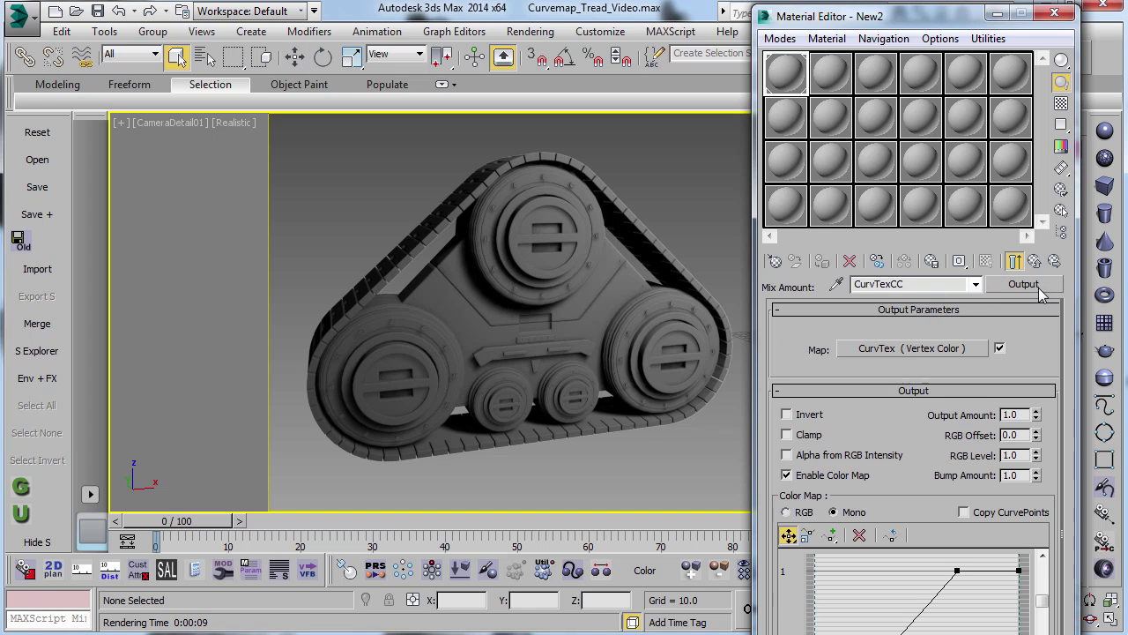
{"action": "left_click_drag", "start_coordinate": [937, 23], "coordinate": [868, 16]}
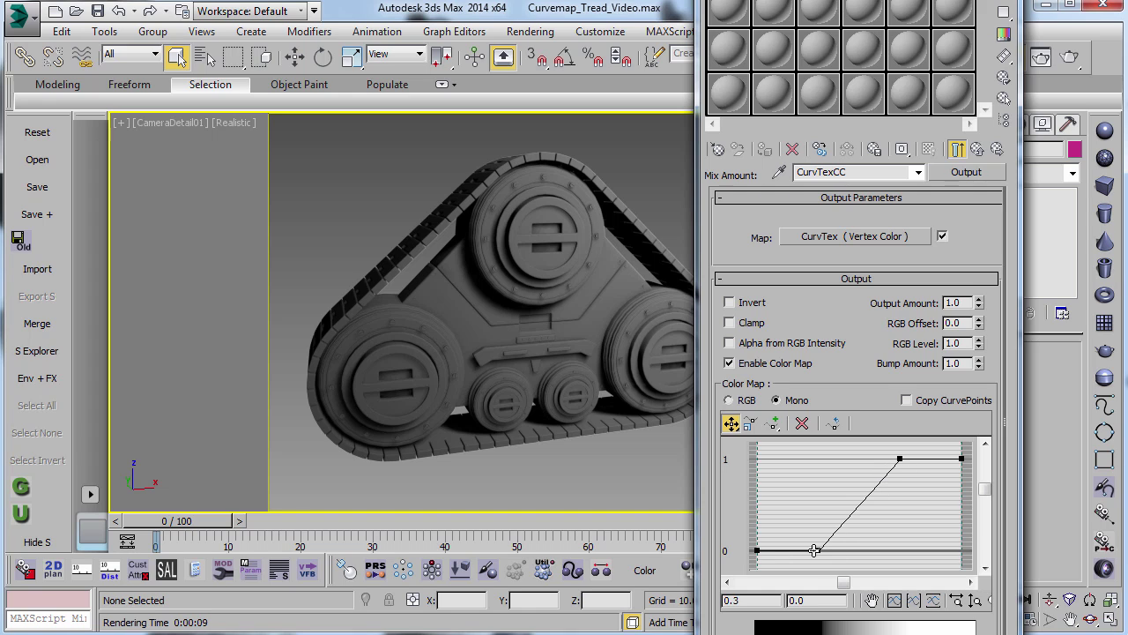
{"action": "left_click", "coordinate": [977, 150]}
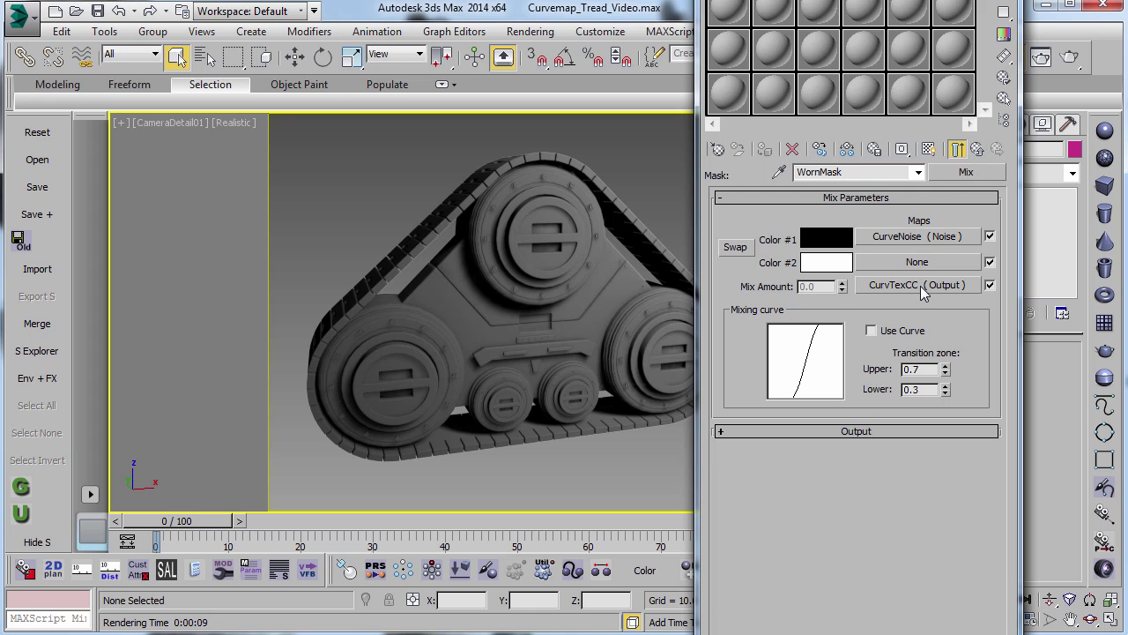
Step: Review the WornMask mix map's output curve and render the camera view with the New2 material
{"action": "left_click", "coordinate": [891, 431]}
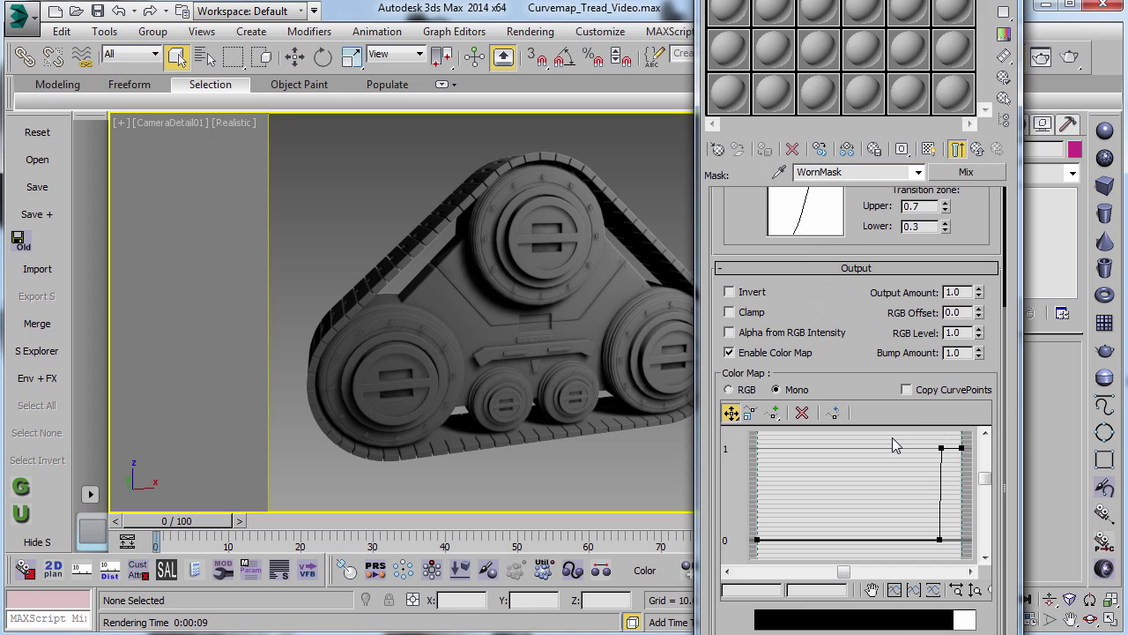
{"action": "left_click_drag", "start_coordinate": [877, 380], "coordinate": [877, 375]}
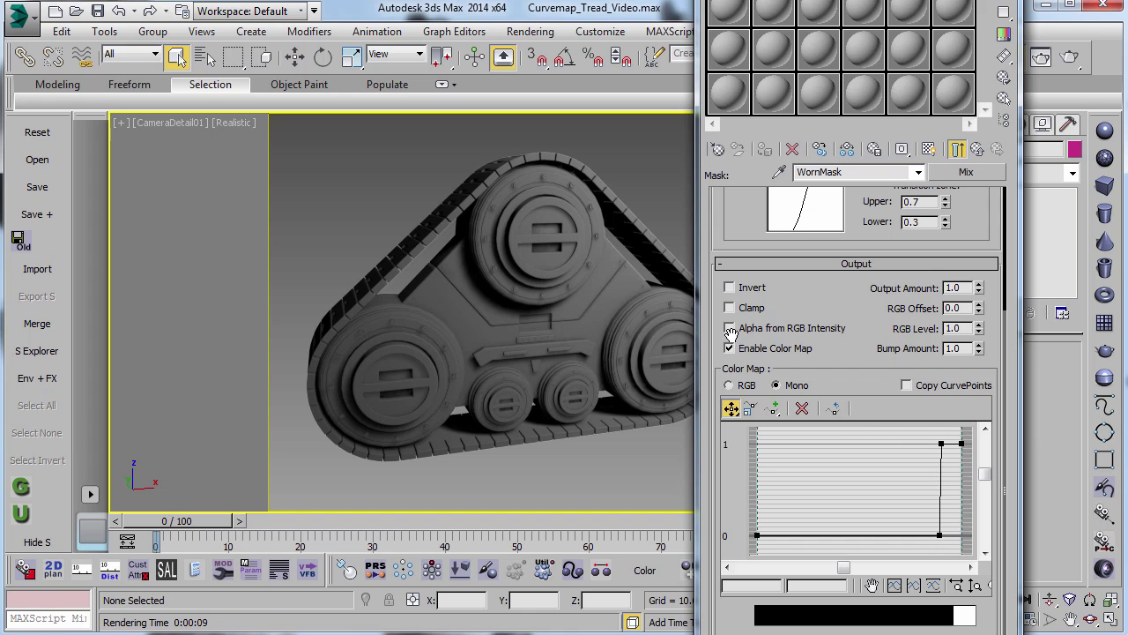
{"action": "left_click_drag", "start_coordinate": [875, 251], "coordinate": [874, 574]}
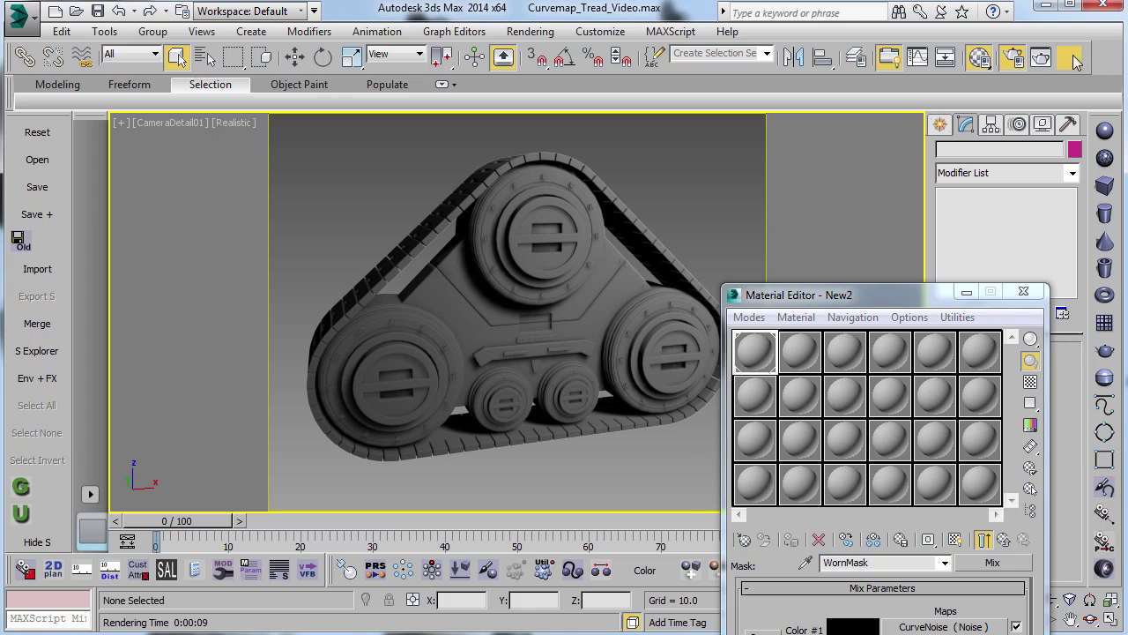
{"action": "key", "text": "shift+q"}
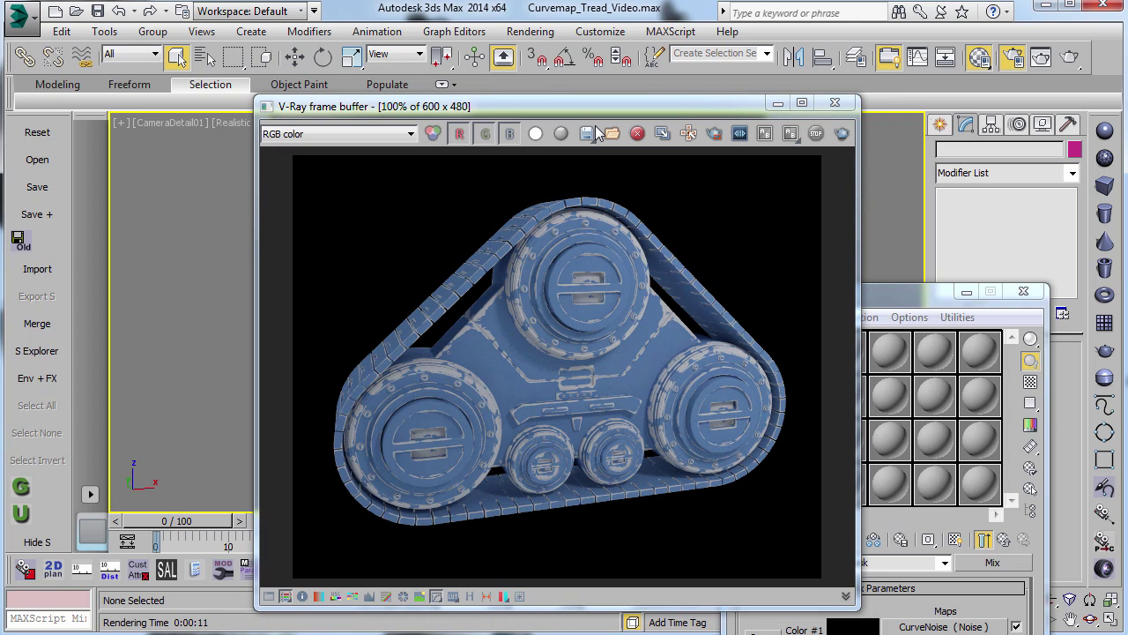
Step: Switch to the New material in the second sample slot, inspect its Curvature map and return to the Blend level
{"action": "key", "text": "m"}
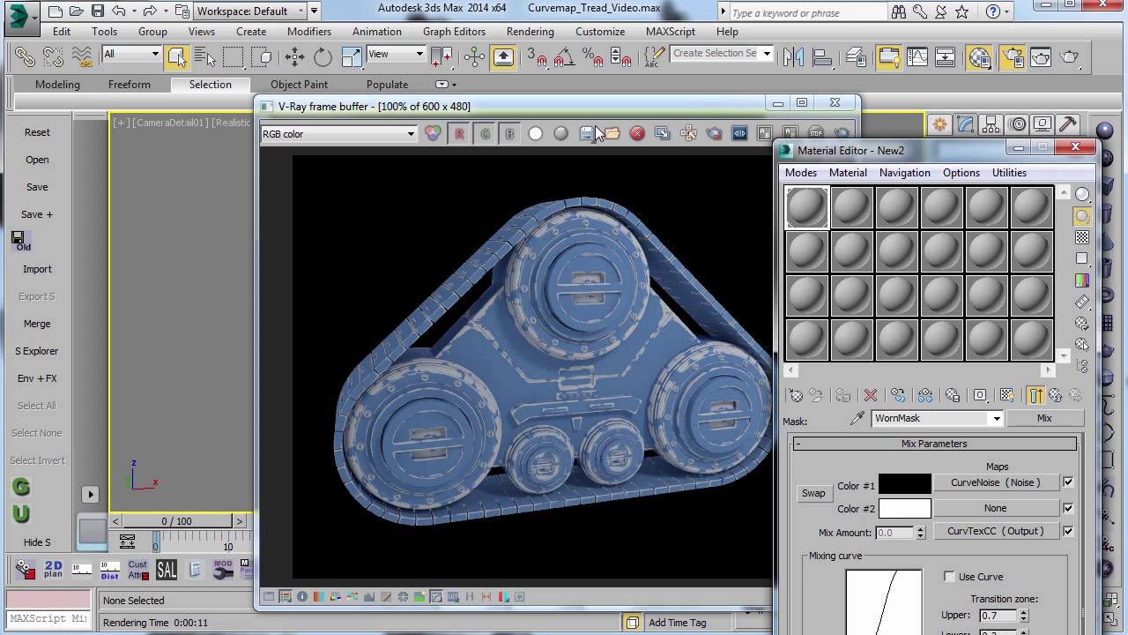
{"action": "left_click", "coordinate": [853, 221]}
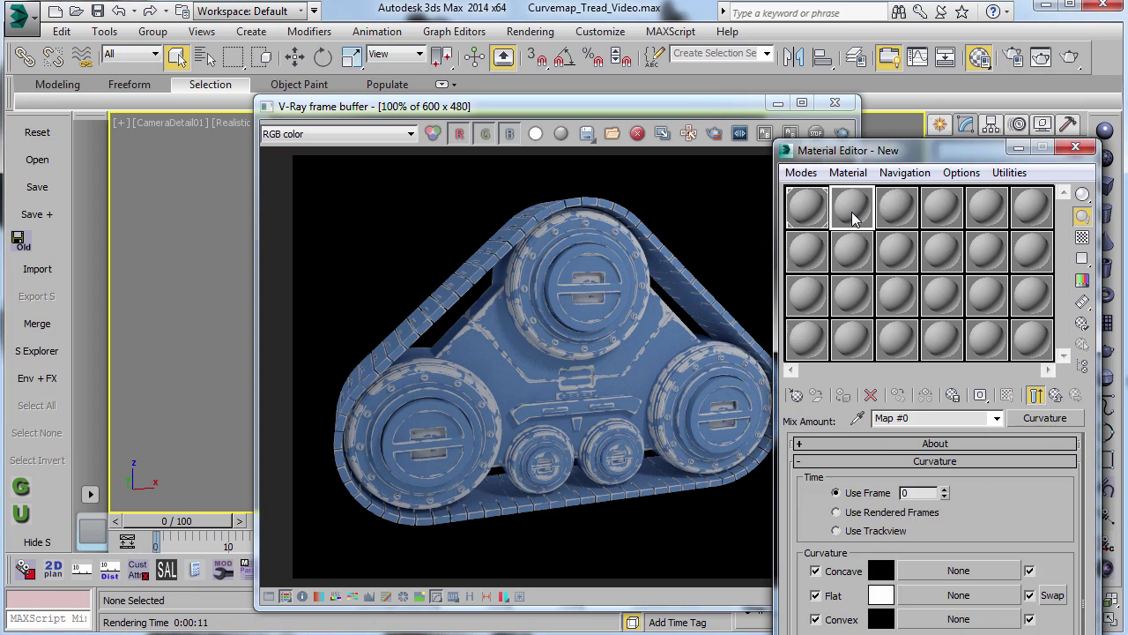
{"action": "left_click_drag", "start_coordinate": [912, 150], "coordinate": [886, 54]}
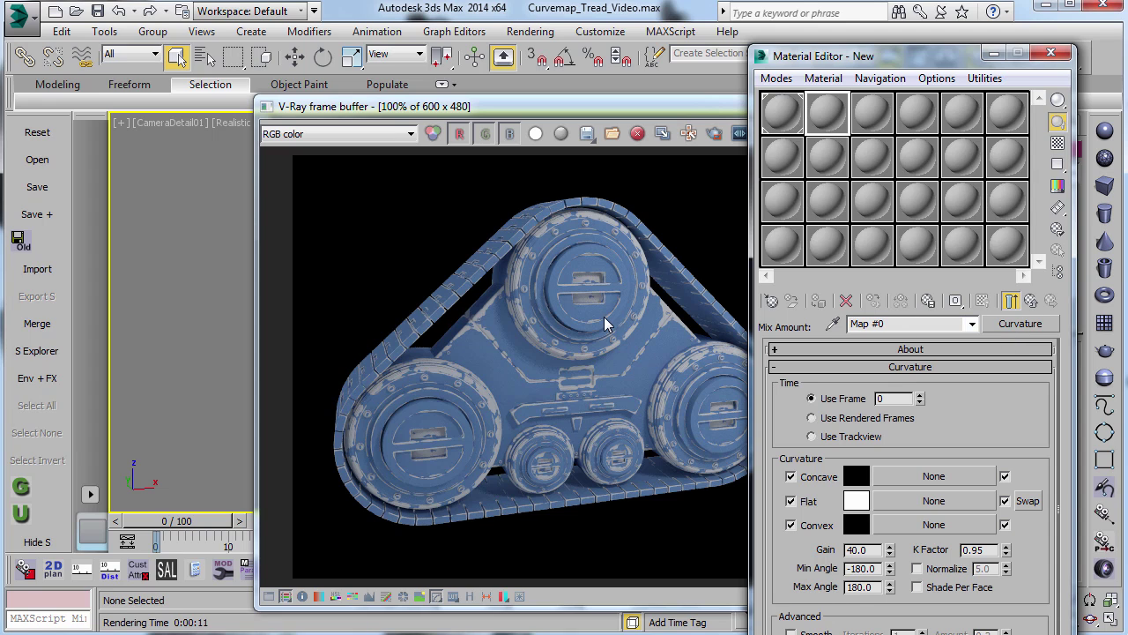
{"action": "left_click", "coordinate": [967, 350]}
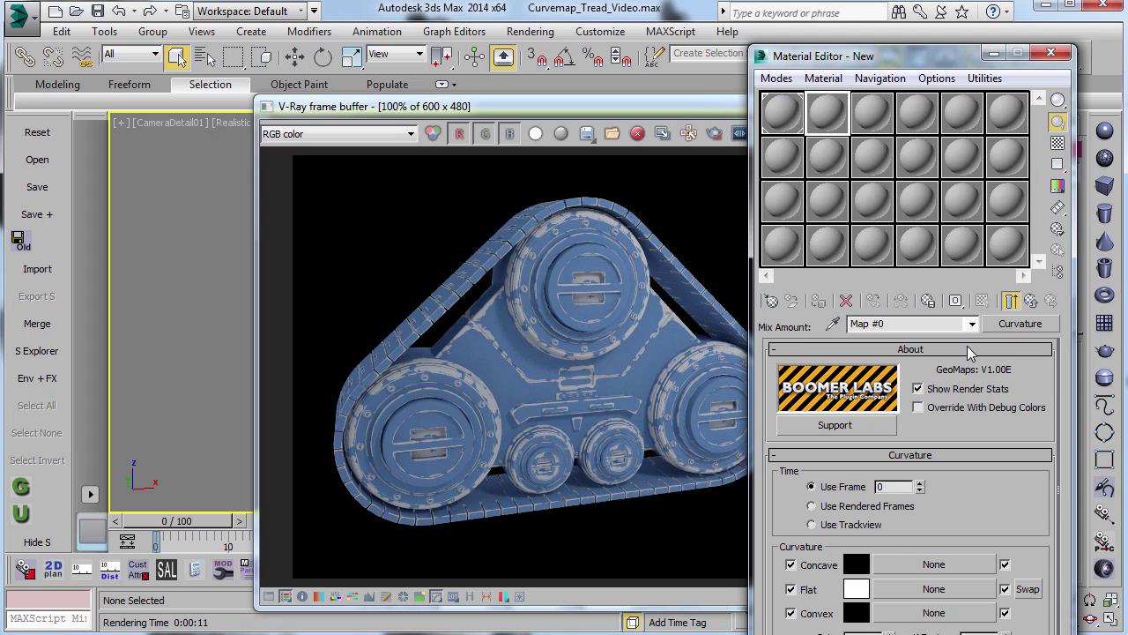
{"action": "left_click", "coordinate": [966, 348]}
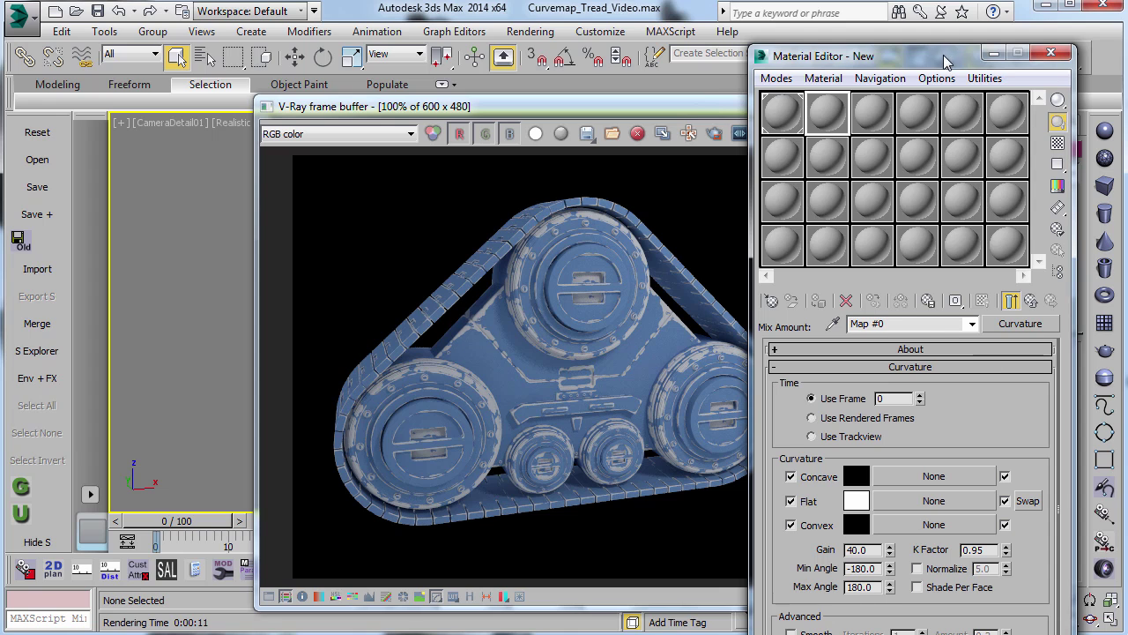
{"action": "left_click_drag", "start_coordinate": [949, 60], "coordinate": [941, 27]}
{"action": "left_click", "coordinate": [1025, 265]}
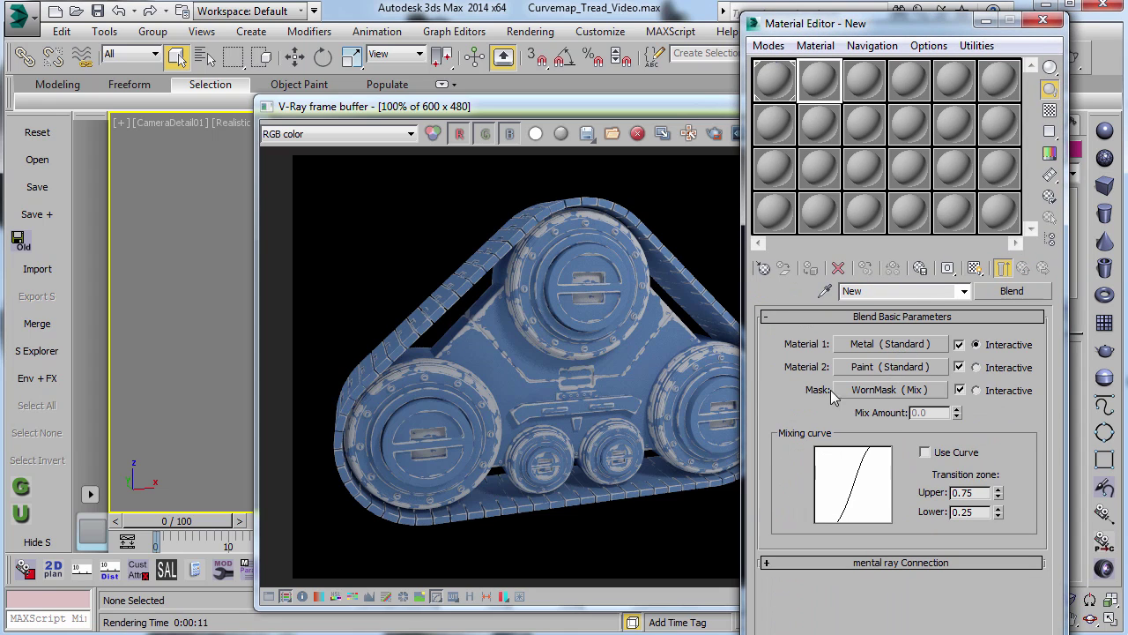
Step: Select all the tread model's objects and assign the New blend material to them
{"action": "left_click_drag", "start_coordinate": [679, 106], "coordinate": [598, 479]}
{"action": "left_click_drag", "start_coordinate": [317, 145], "coordinate": [769, 456]}
{"action": "left_click_drag", "start_coordinate": [596, 480], "coordinate": [559, 89]}
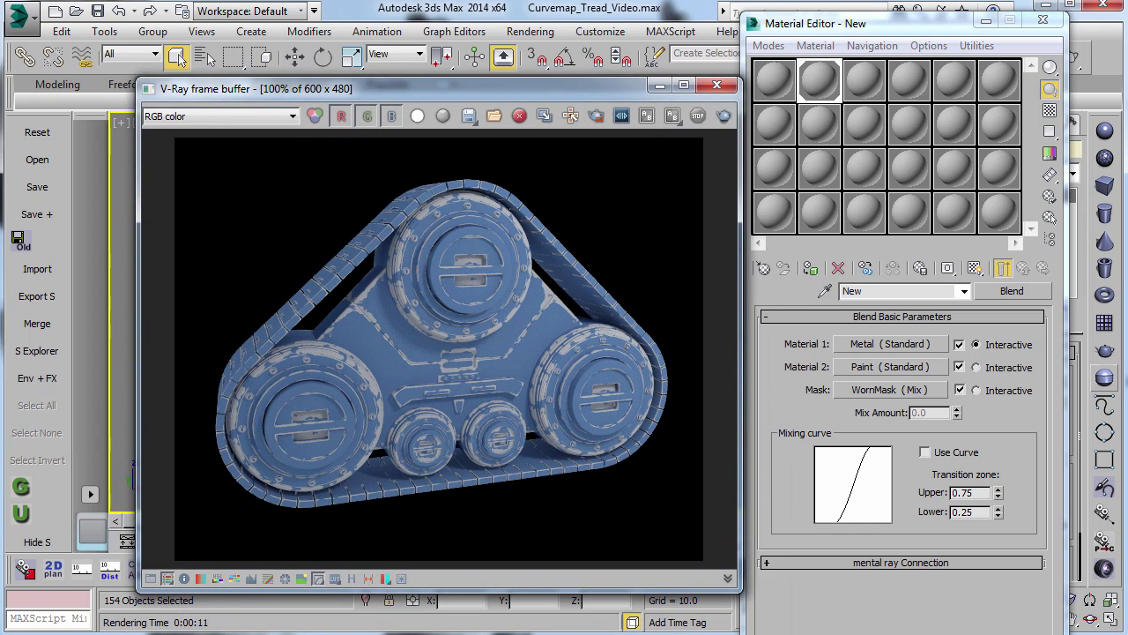
Step: Open the Curvature map driving the WornMask mix amount and render the tread with the New material
{"action": "left_click", "coordinate": [888, 390]}
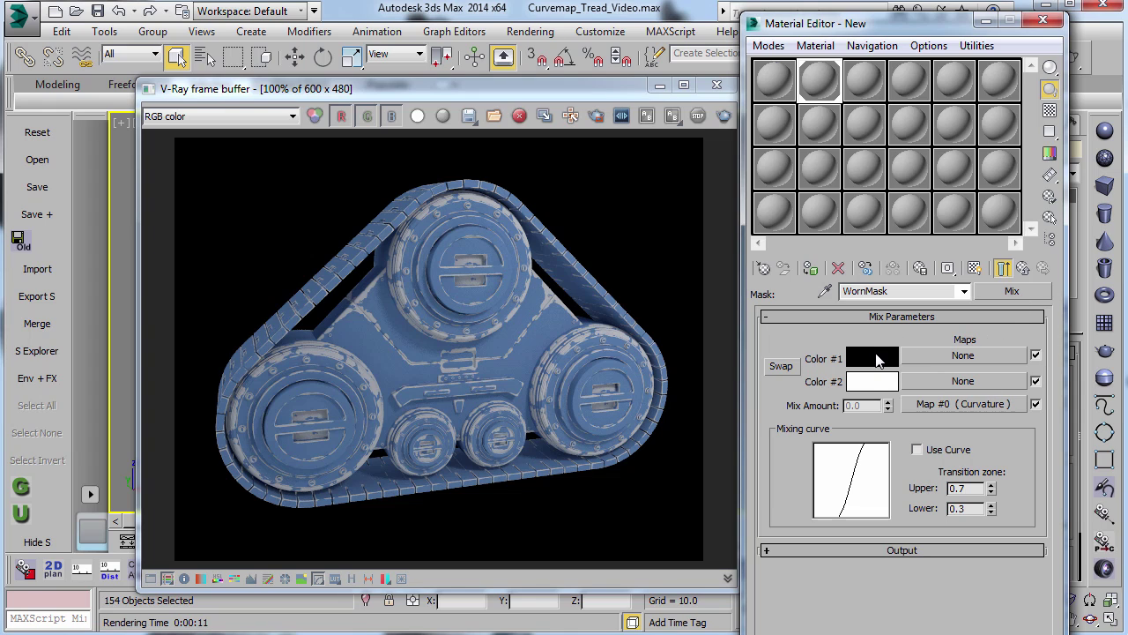
{"action": "left_click", "coordinate": [974, 406]}
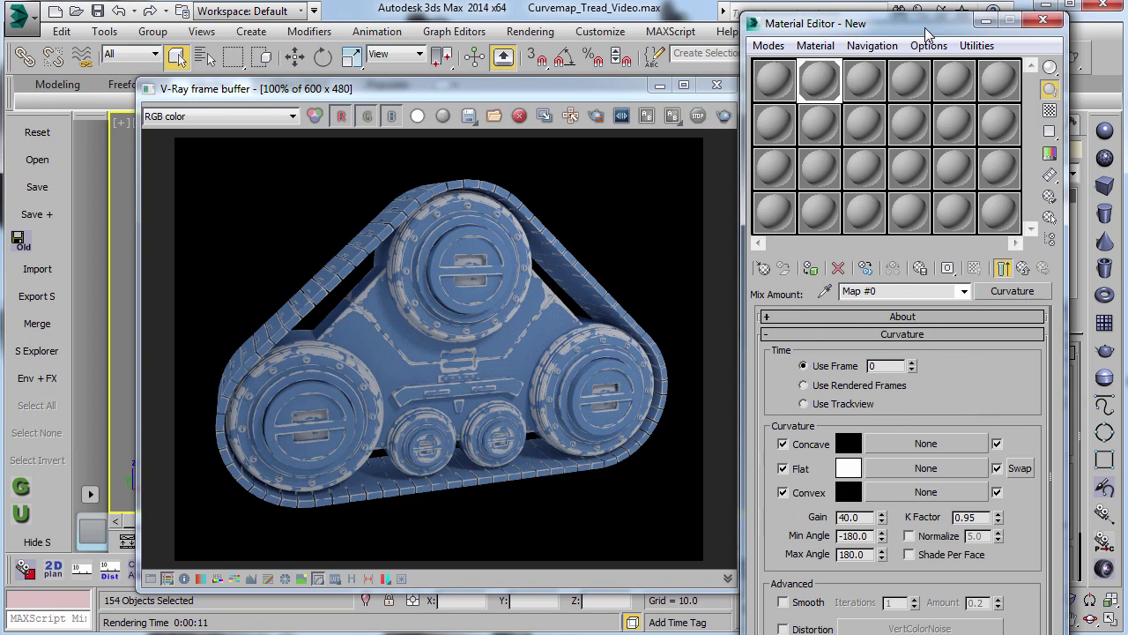
{"action": "left_click_drag", "start_coordinate": [924, 27], "coordinate": [921, 0]}
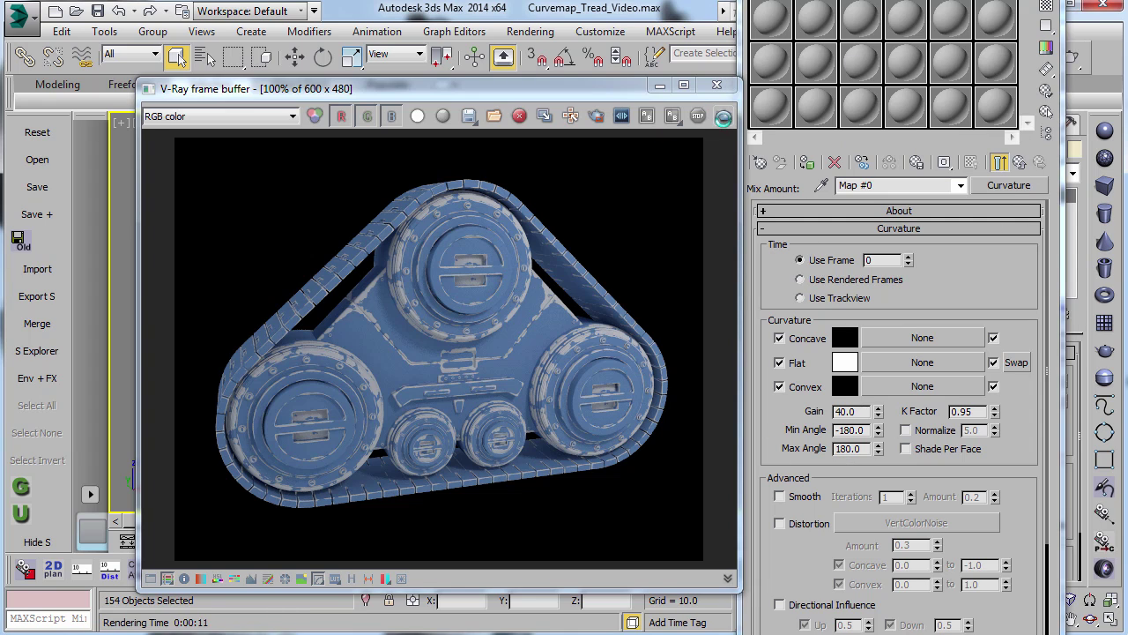
{"action": "left_click", "coordinate": [726, 117]}
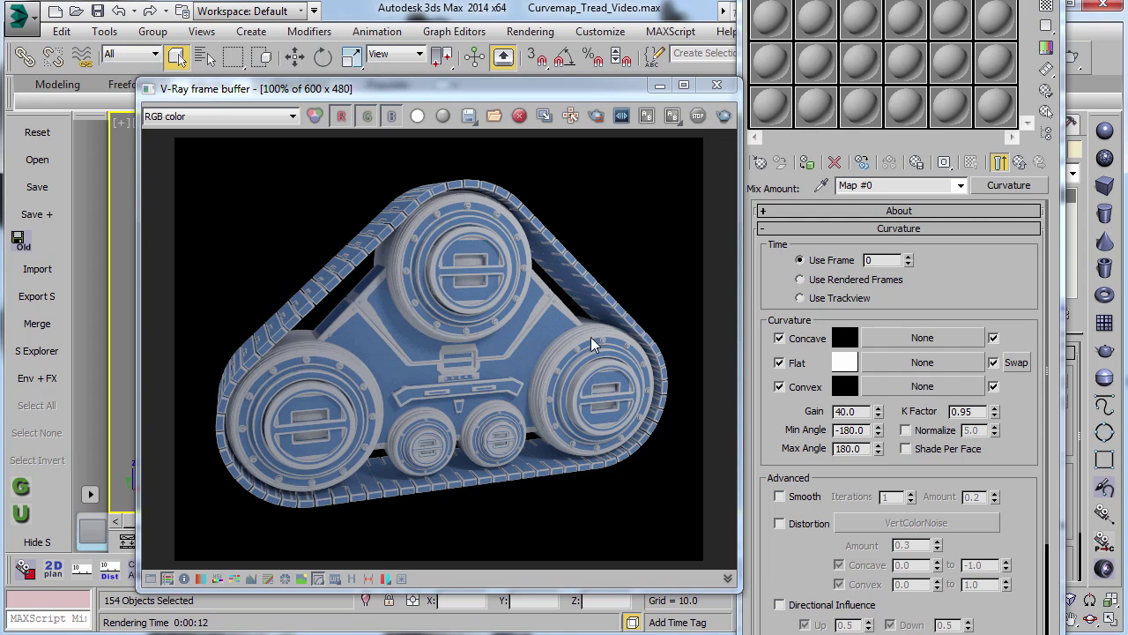
Step: Enable Distortion on the Curvature map, check its VertColorNoise noise settings and render the tread again
{"action": "left_click", "coordinate": [780, 524]}
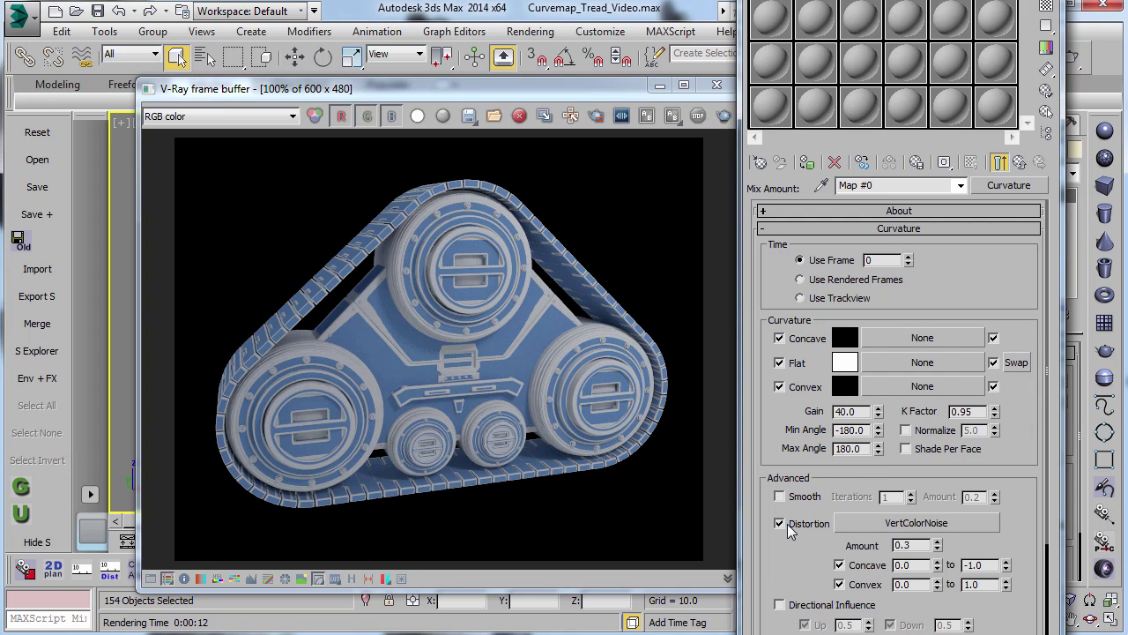
{"action": "left_click", "coordinate": [912, 544]}
{"action": "left_click", "coordinate": [922, 523]}
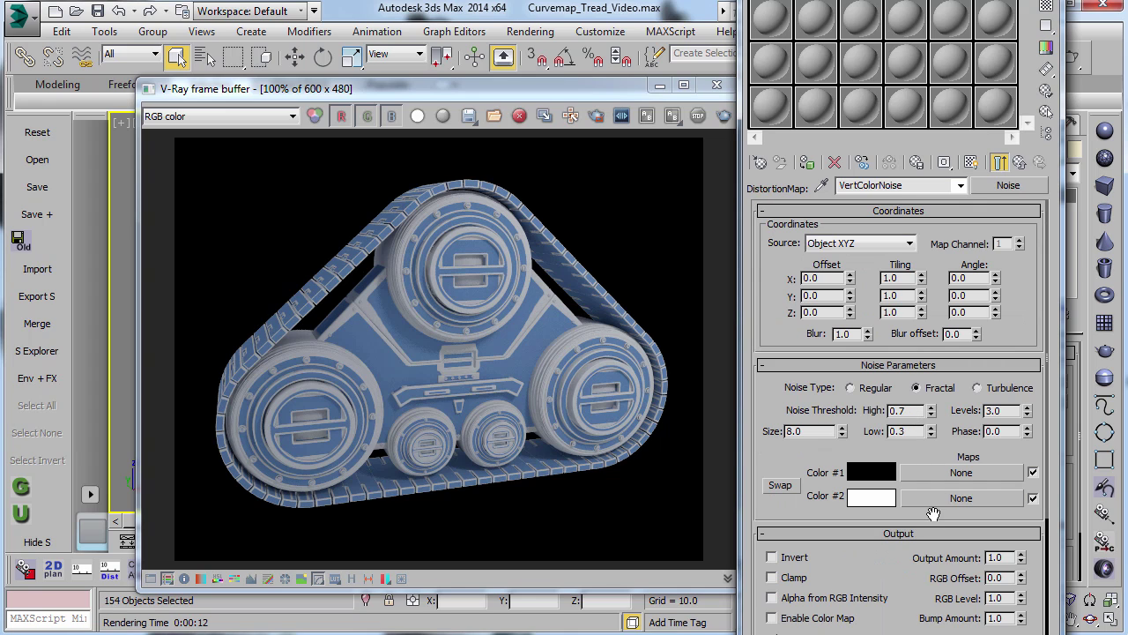
{"action": "left_click_drag", "start_coordinate": [940, 513], "coordinate": [928, 581]}
{"action": "left_click", "coordinate": [1019, 163]}
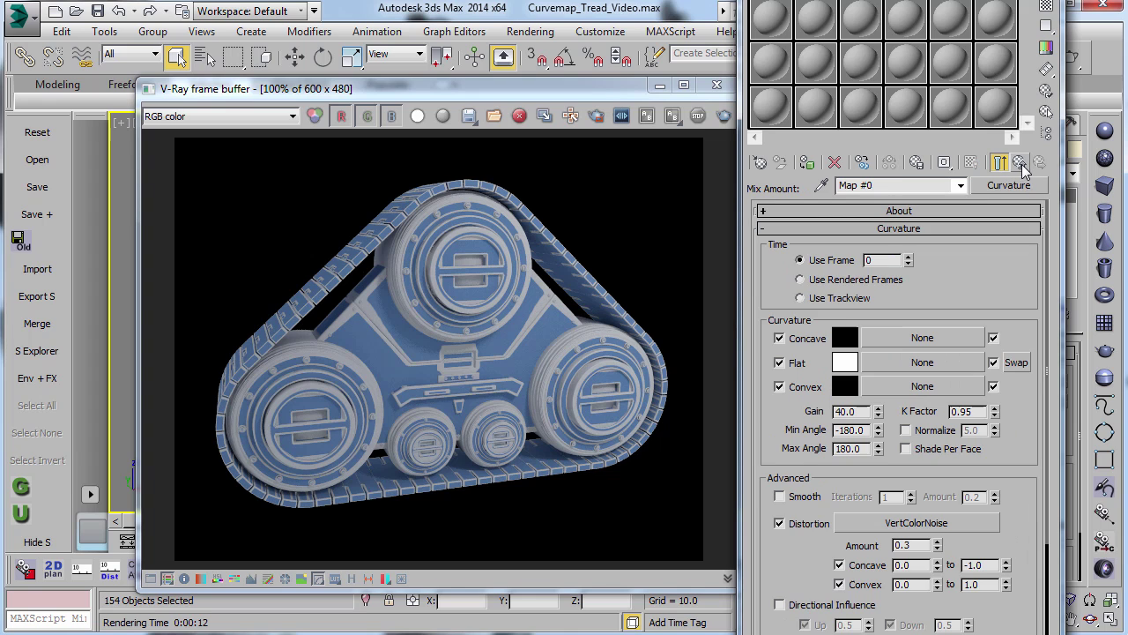
{"action": "left_click", "coordinate": [724, 115]}
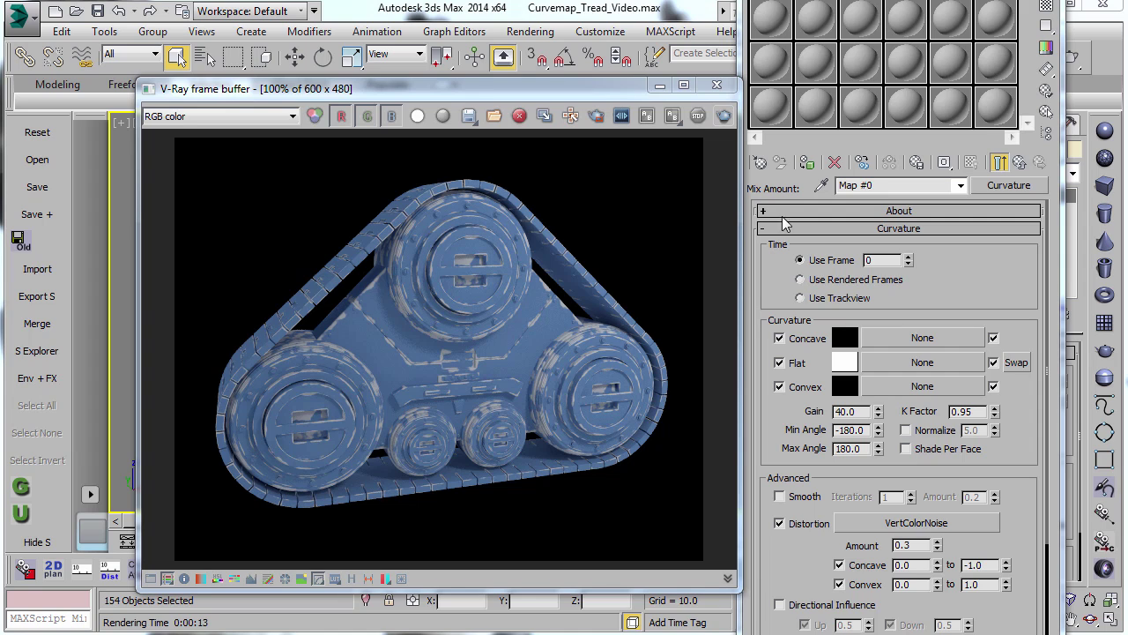
Step: Expand the Curvature map's About section
{"action": "left_click", "coordinate": [866, 211]}
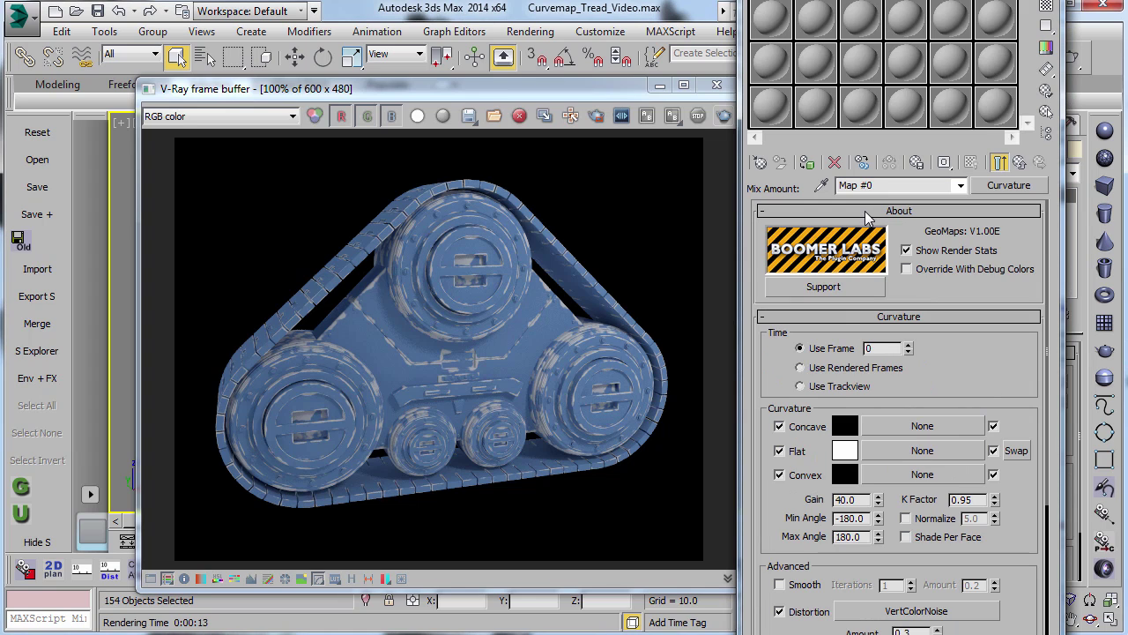